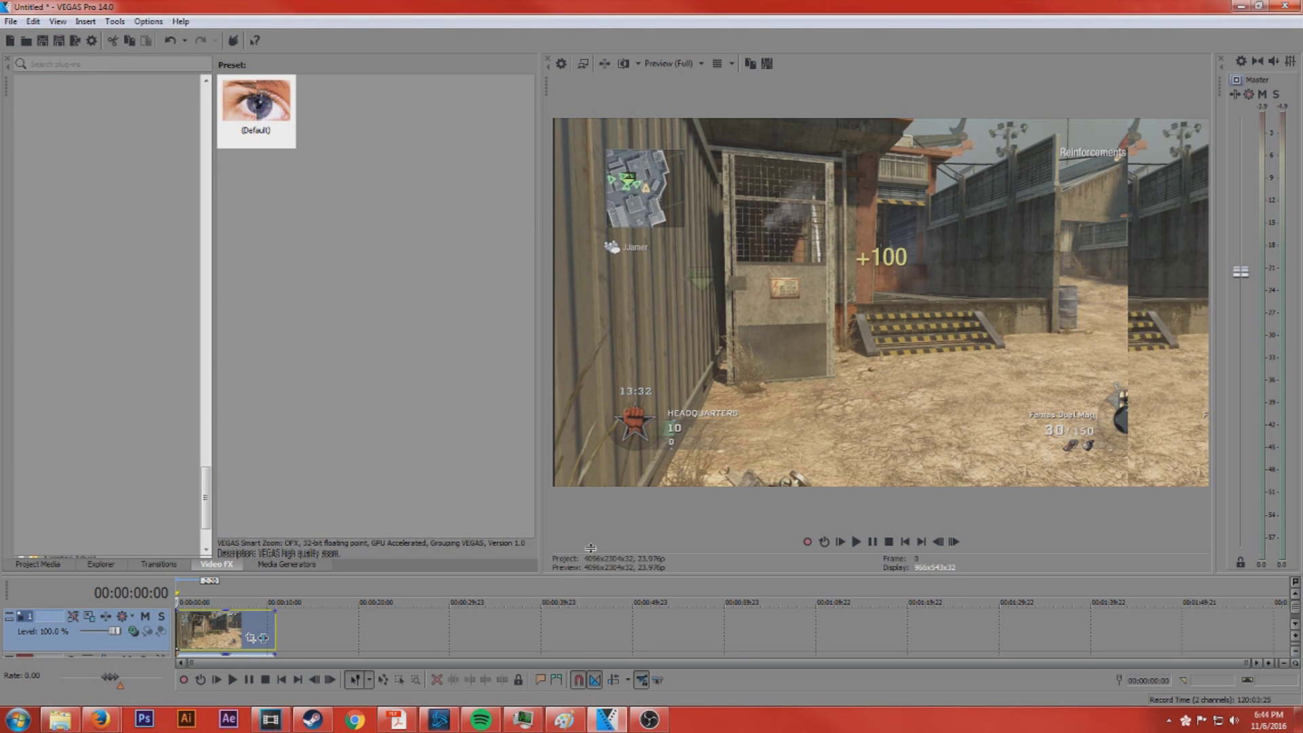
Enlarge the timeline area to reveal the gameplay clip's audio track, then bring up the File menu
{"action": "left_click_drag", "start_coordinate": [588, 574], "coordinate": [601, 487]}
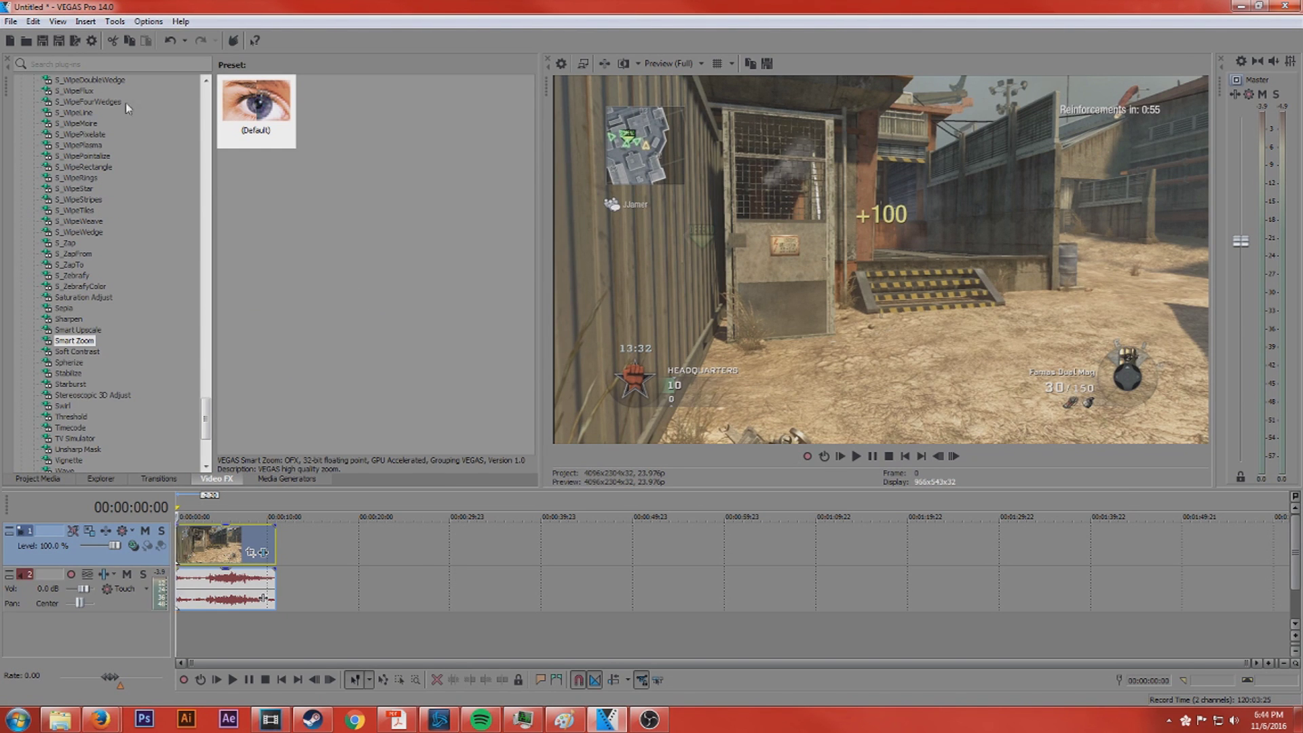
{"action": "left_click", "coordinate": [11, 22]}
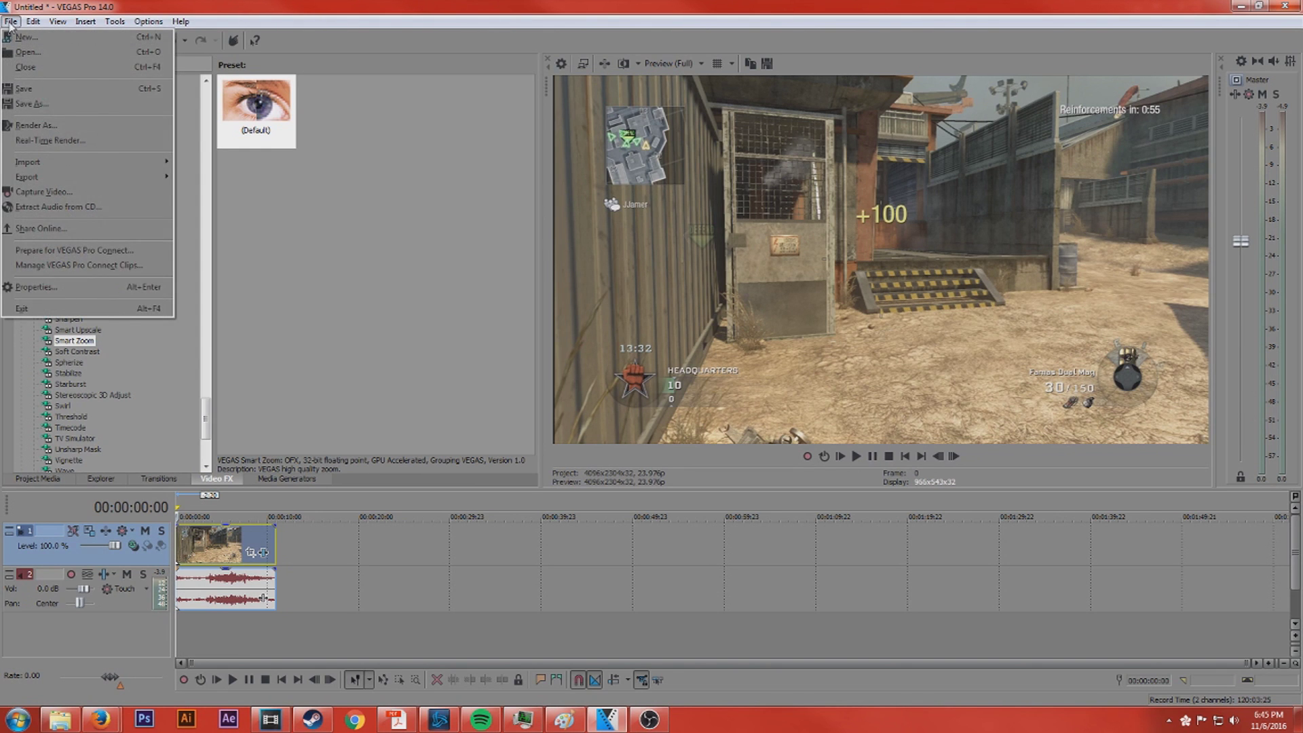
Keep the project template at 4K 16:9 24p (4096x2304, 23.976 fps) in Project Properties
{"action": "left_click", "coordinate": [82, 286]}
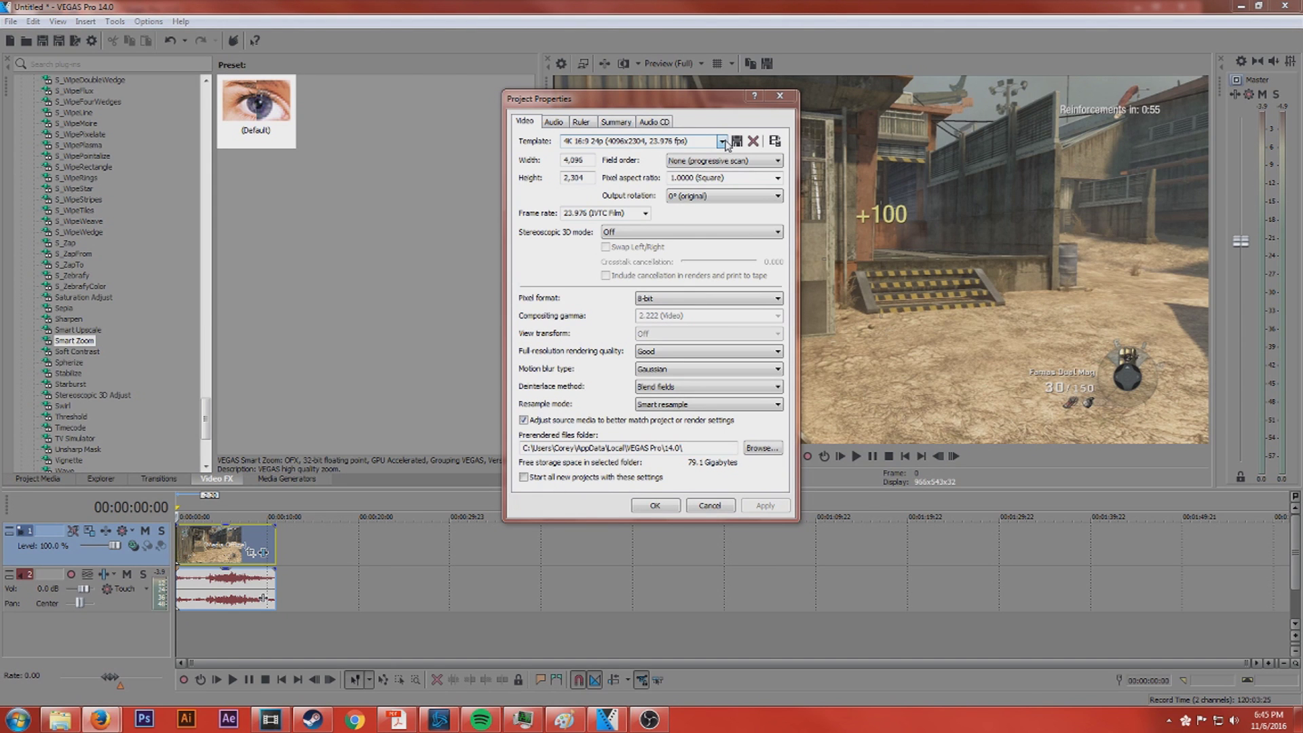
{"action": "left_click", "coordinate": [723, 141]}
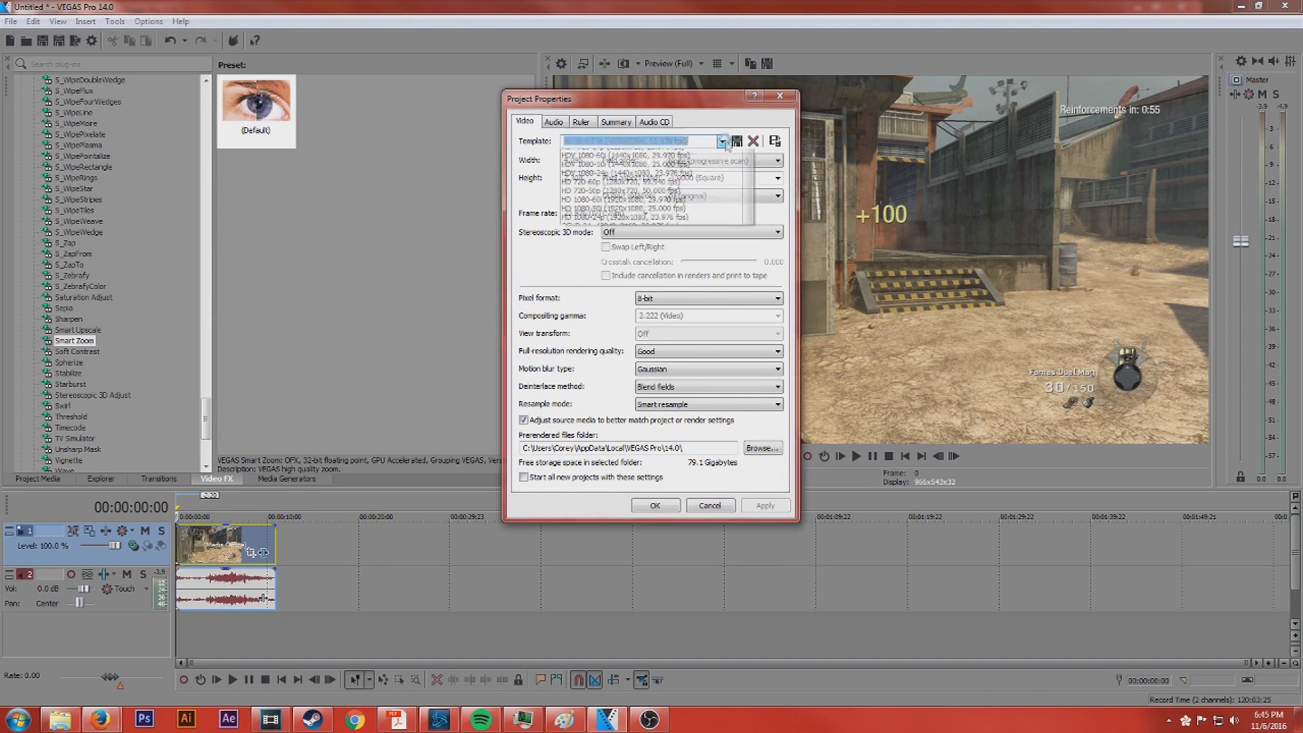
{"action": "key", "text": "Up"}
{"action": "key", "text": "Up"}
{"action": "key", "text": "Up"}
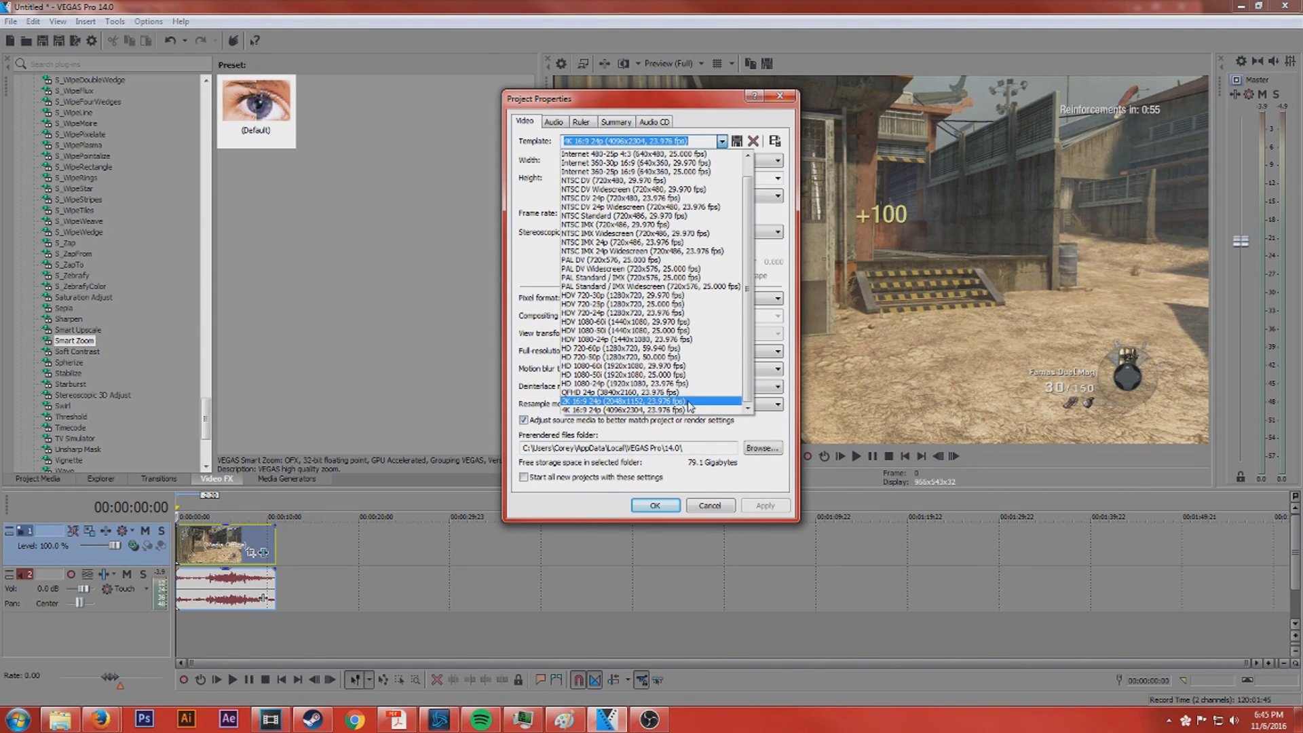
{"action": "left_click", "coordinate": [709, 127]}
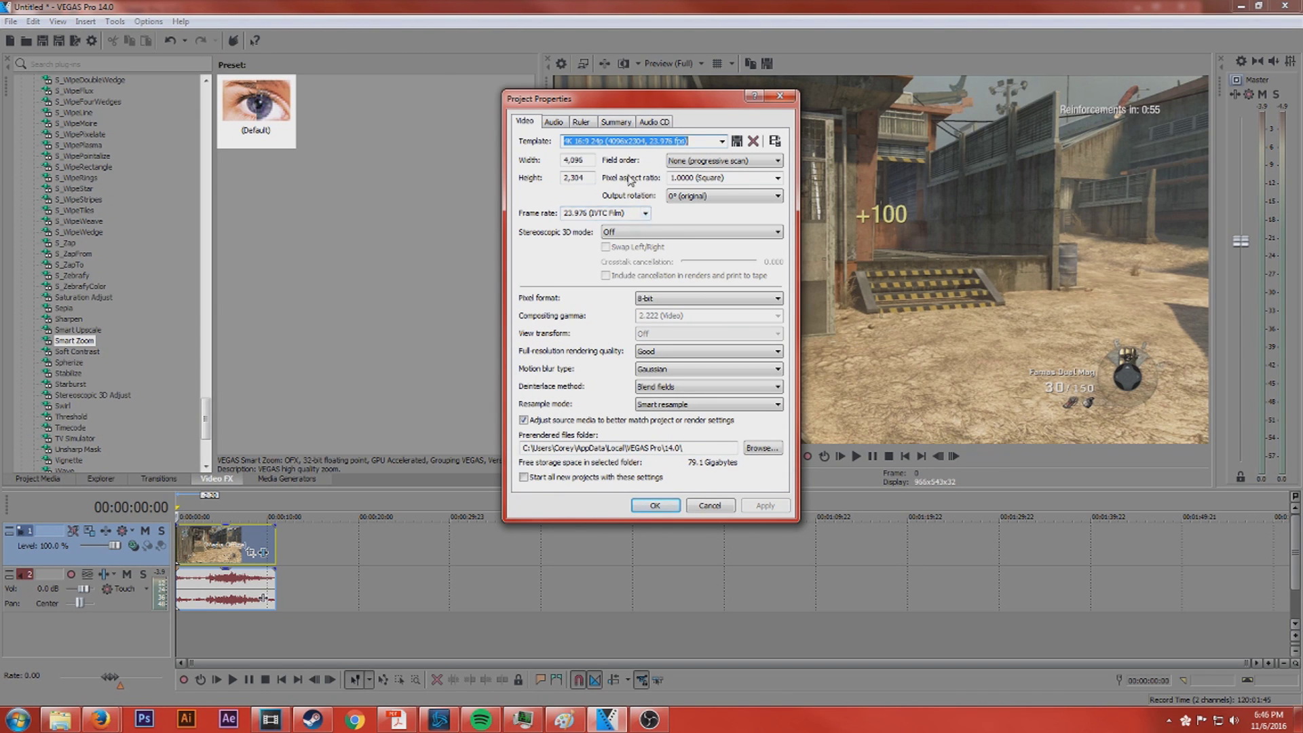
{"action": "left_click", "coordinate": [781, 96]}
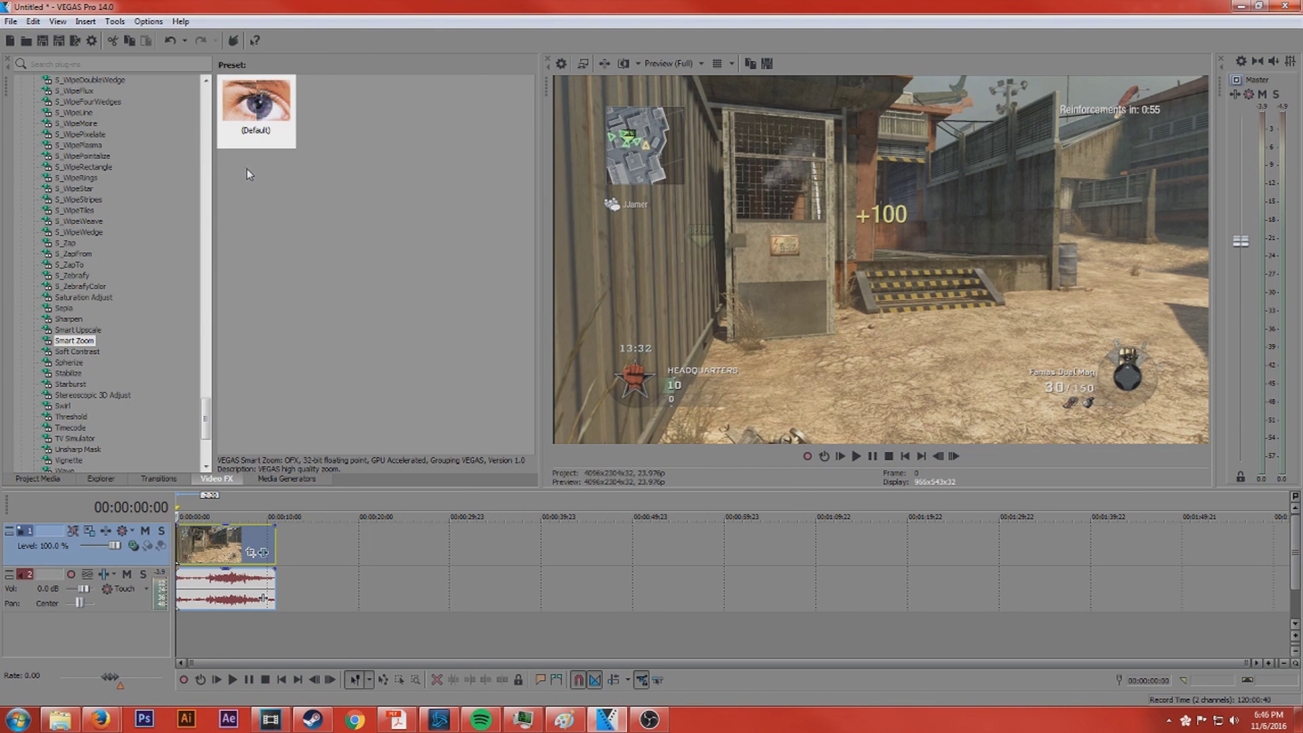
Start Render As and collapse the Windows Media Video V11 template group
{"action": "left_click", "coordinate": [11, 23]}
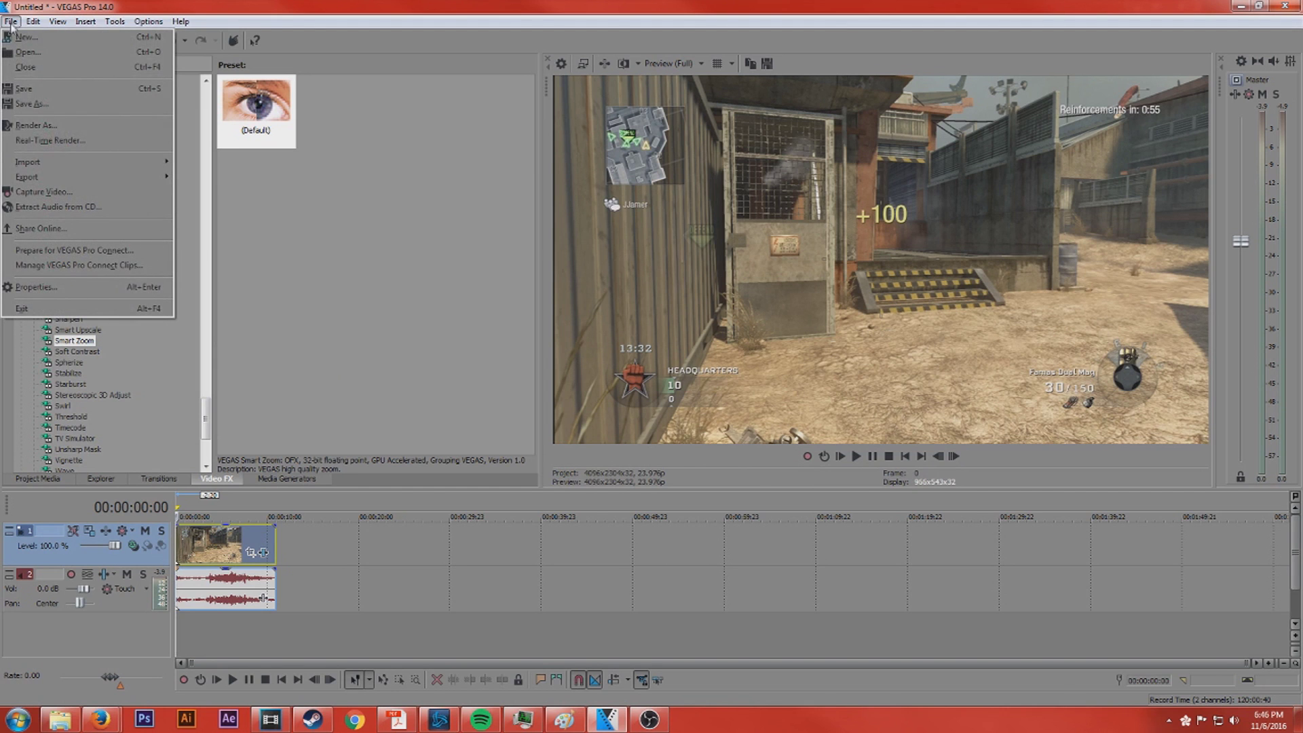
{"action": "left_click", "coordinate": [30, 124]}
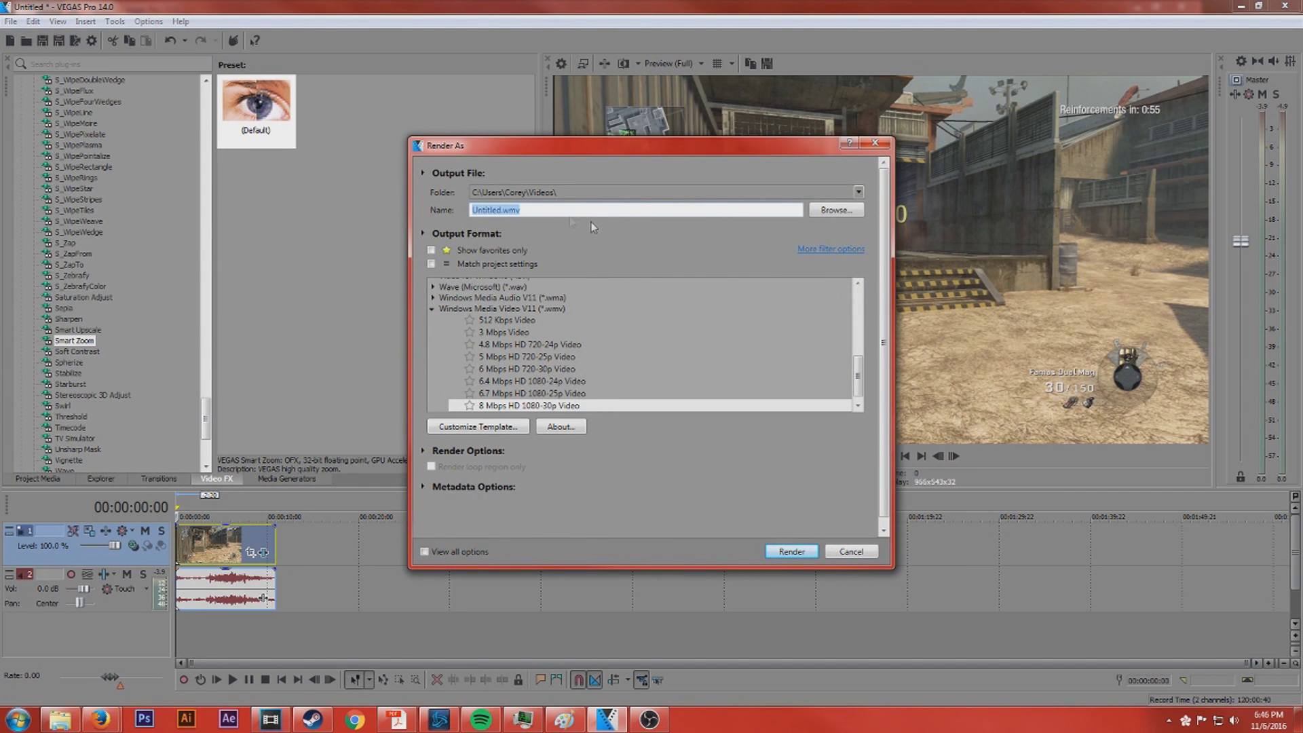
{"action": "mouse_move", "coordinate": [859, 374]}
{"action": "left_mouse_down"}
{"action": "mouse_move", "coordinate": [859, 325]}
{"action": "mouse_move", "coordinate": [859, 383]}
{"action": "left_mouse_up"}
{"action": "left_click", "coordinate": [432, 304]}
Select the MainConcept AVC/AAC Youtube template so the output becomes Untitled.mp4
{"action": "scroll", "coordinate": [645, 383], "scroll_direction": "up", "scroll_amount": 10}
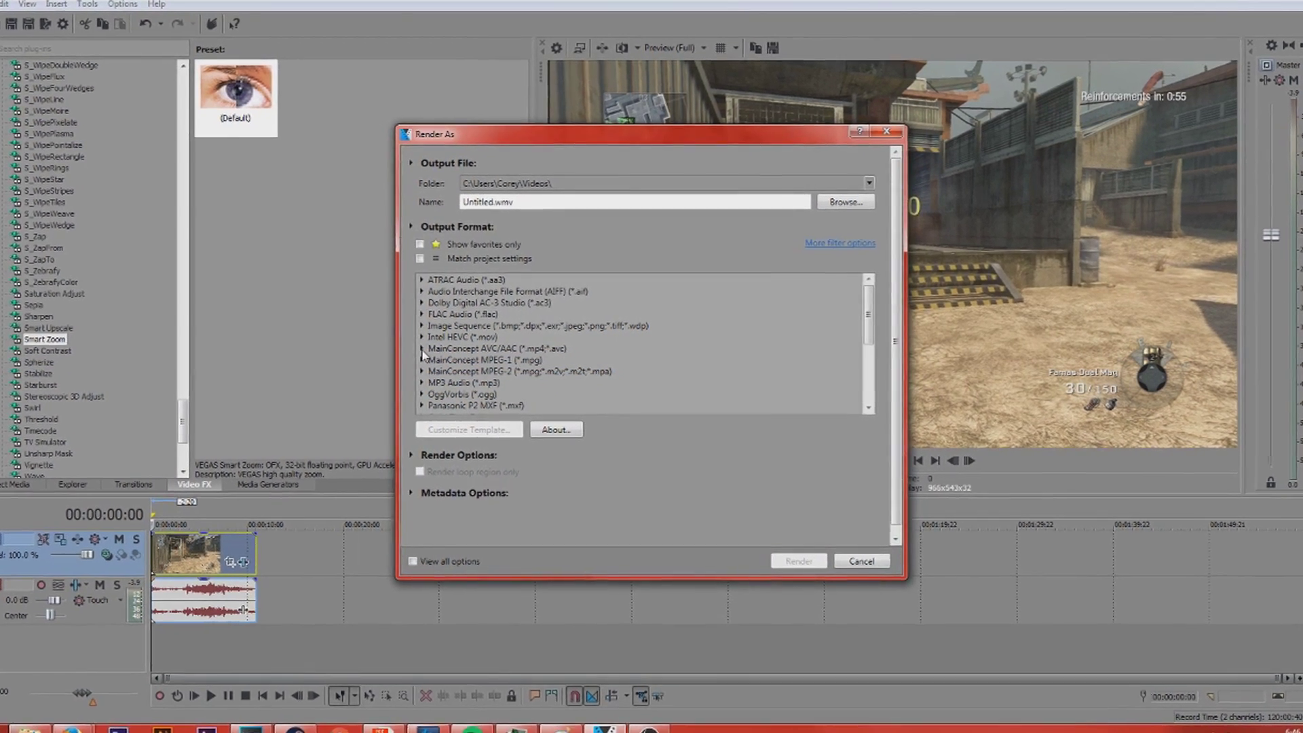
{"action": "left_click", "coordinate": [422, 349]}
{"action": "scroll", "coordinate": [590, 363], "scroll_direction": "down", "scroll_amount": 10}
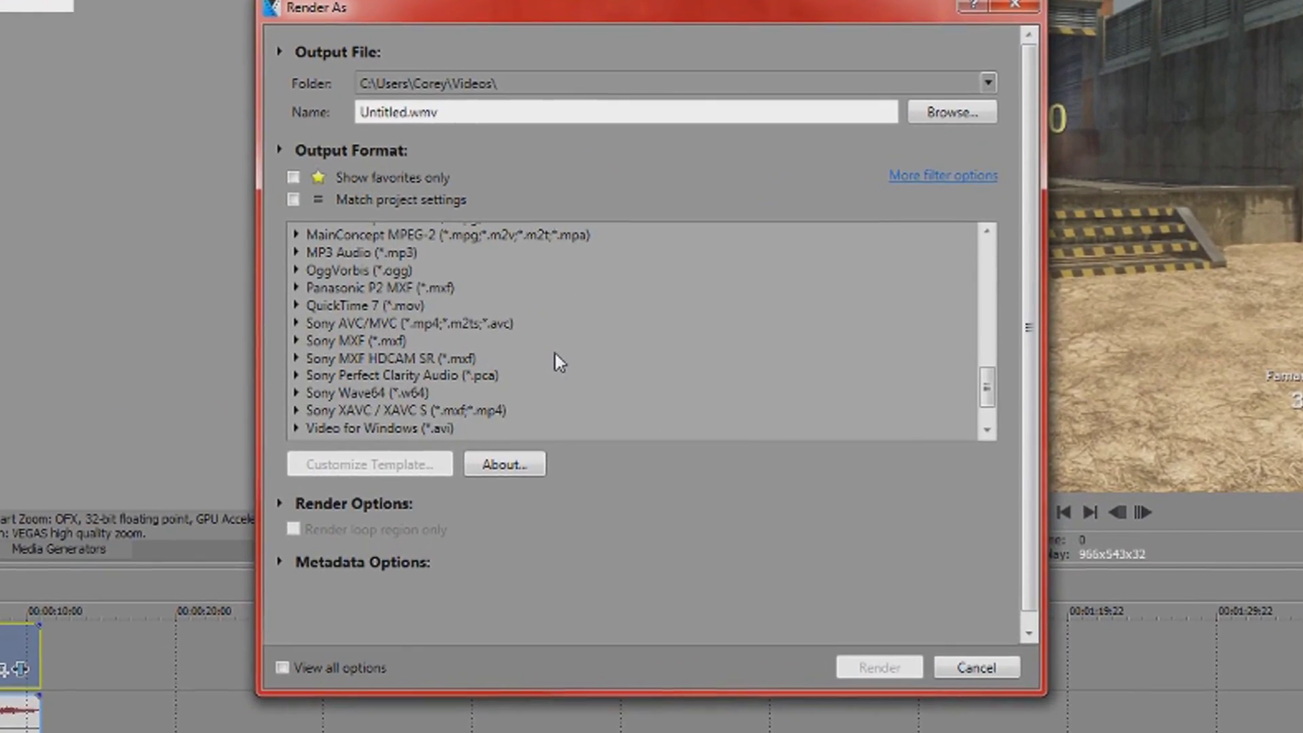
{"action": "scroll", "coordinate": [555, 356], "scroll_direction": "up", "scroll_amount": 4}
{"action": "left_click", "coordinate": [634, 353]}
{"action": "scroll", "coordinate": [726, 364], "scroll_direction": "up", "scroll_amount": 2}
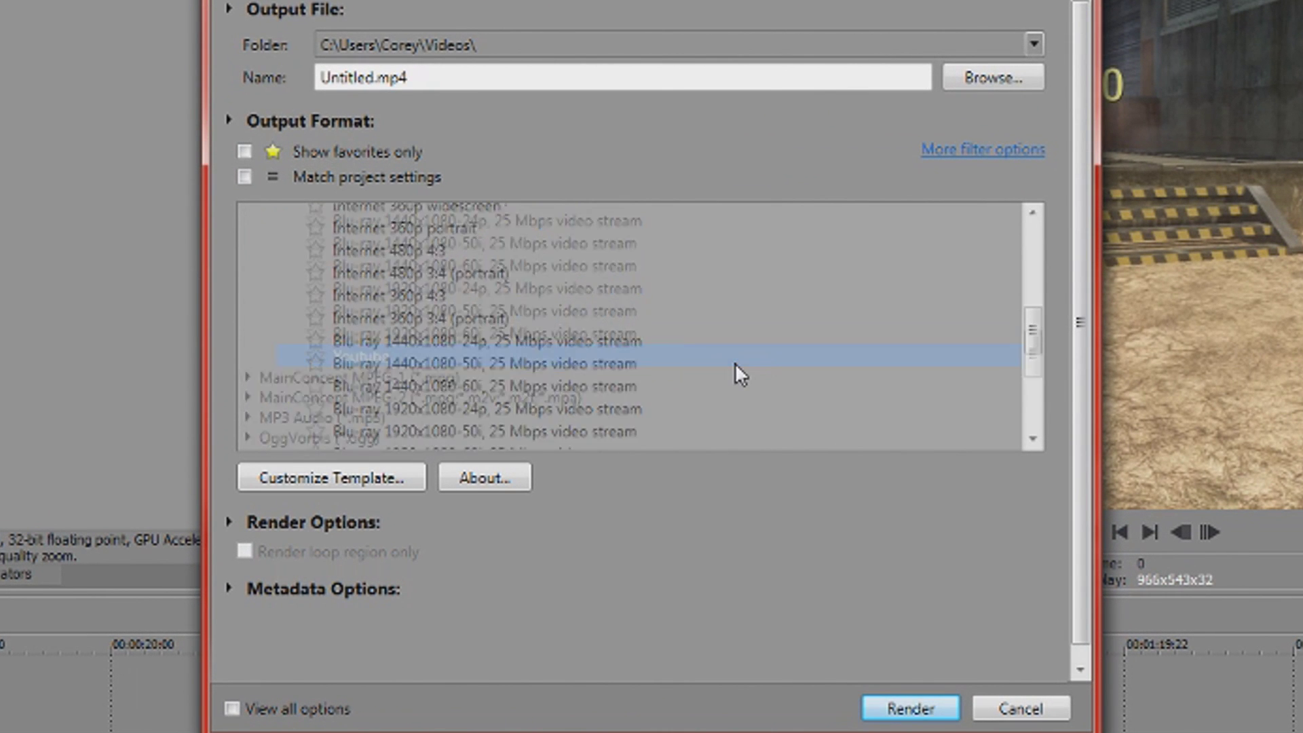
{"action": "scroll", "coordinate": [735, 364], "scroll_direction": "up", "scroll_amount": 2}
{"action": "scroll", "coordinate": [735, 364], "scroll_direction": "down", "scroll_amount": 2}
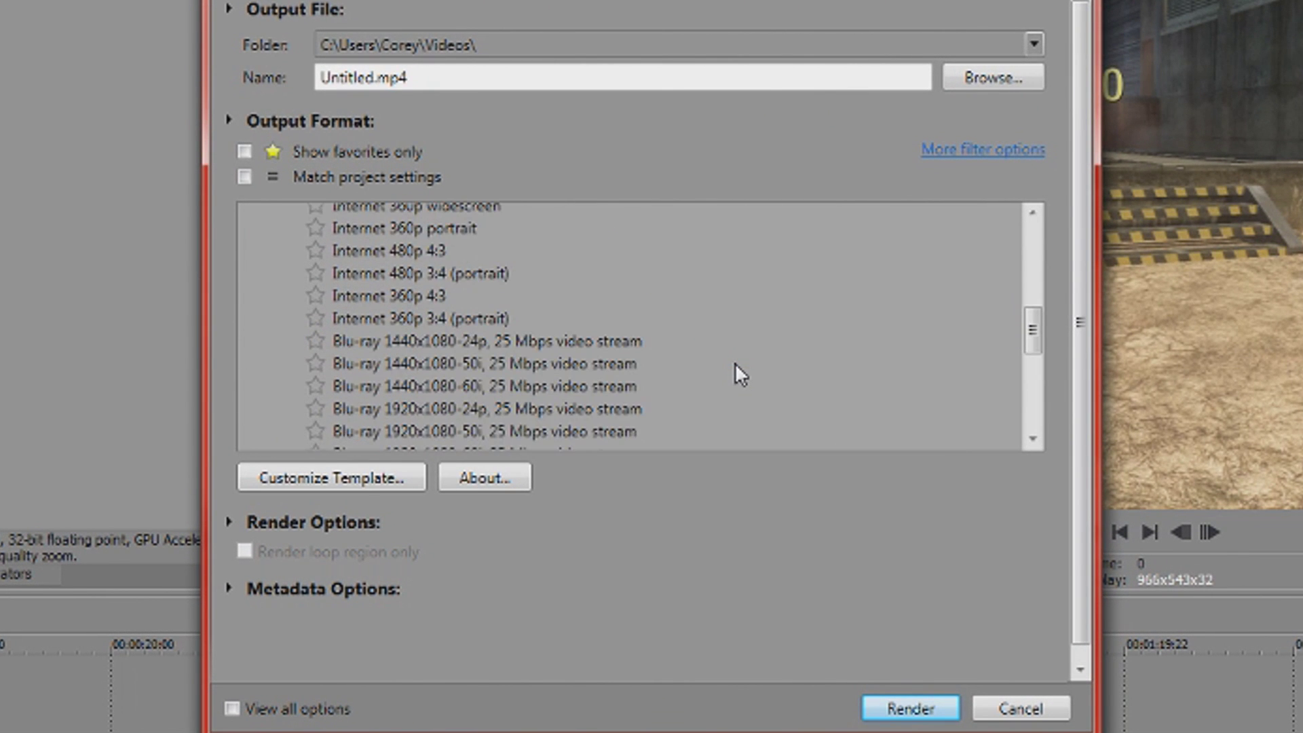
{"action": "scroll", "coordinate": [732, 357], "scroll_direction": "down", "scroll_amount": 1}
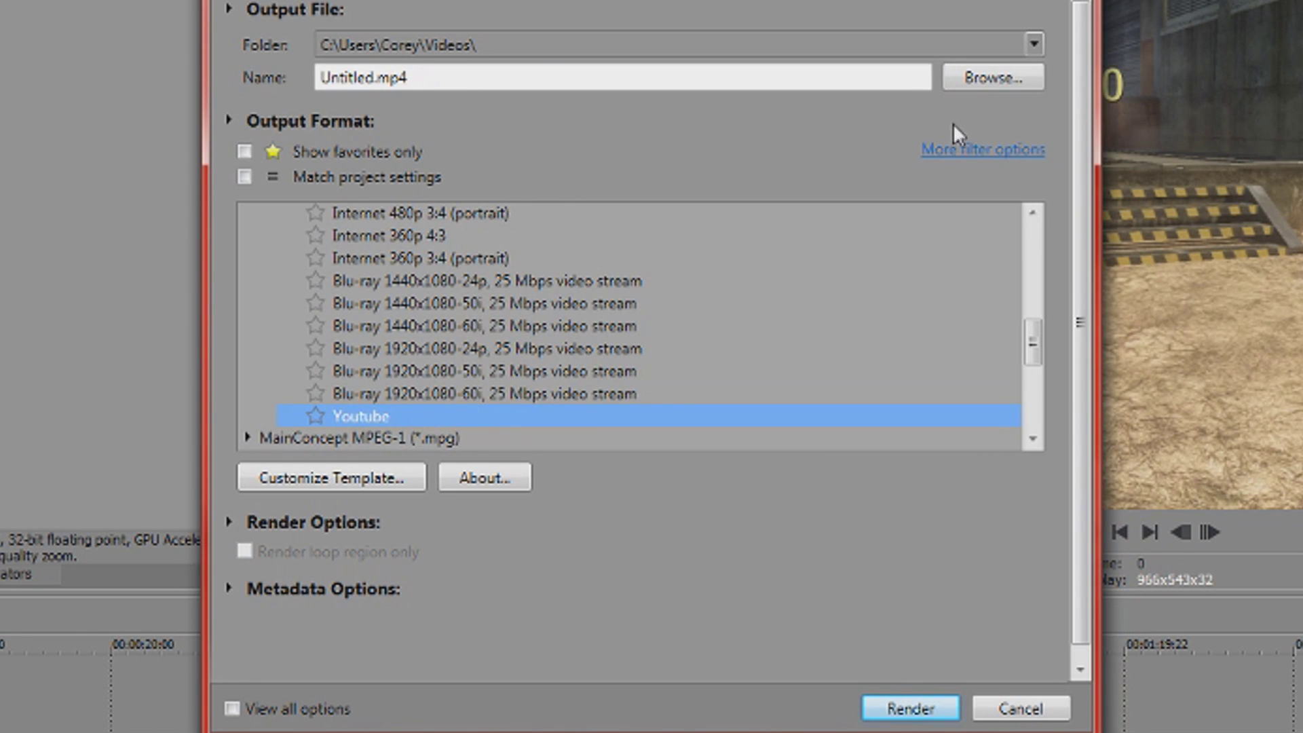
{"action": "left_click", "coordinate": [349, 480]}
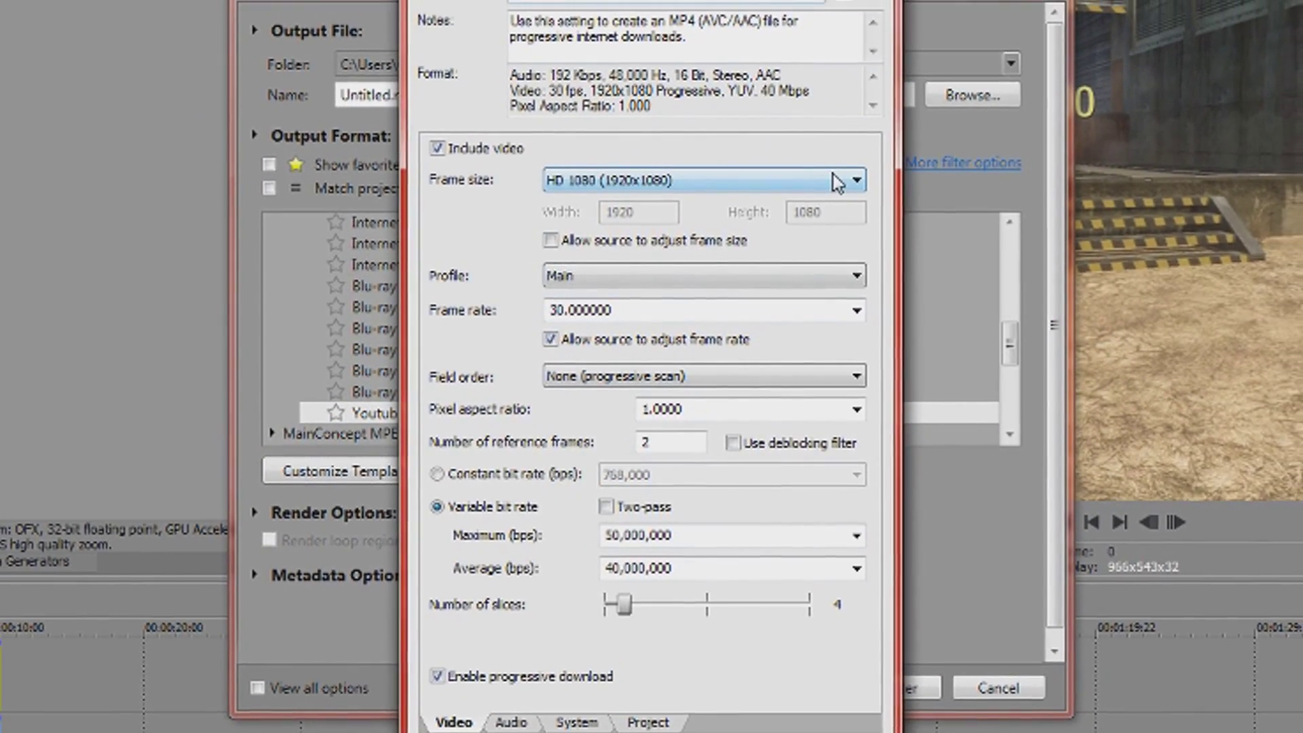
Keep the HD 1080 frame size and progressive scan field order
{"action": "left_click", "coordinate": [839, 182]}
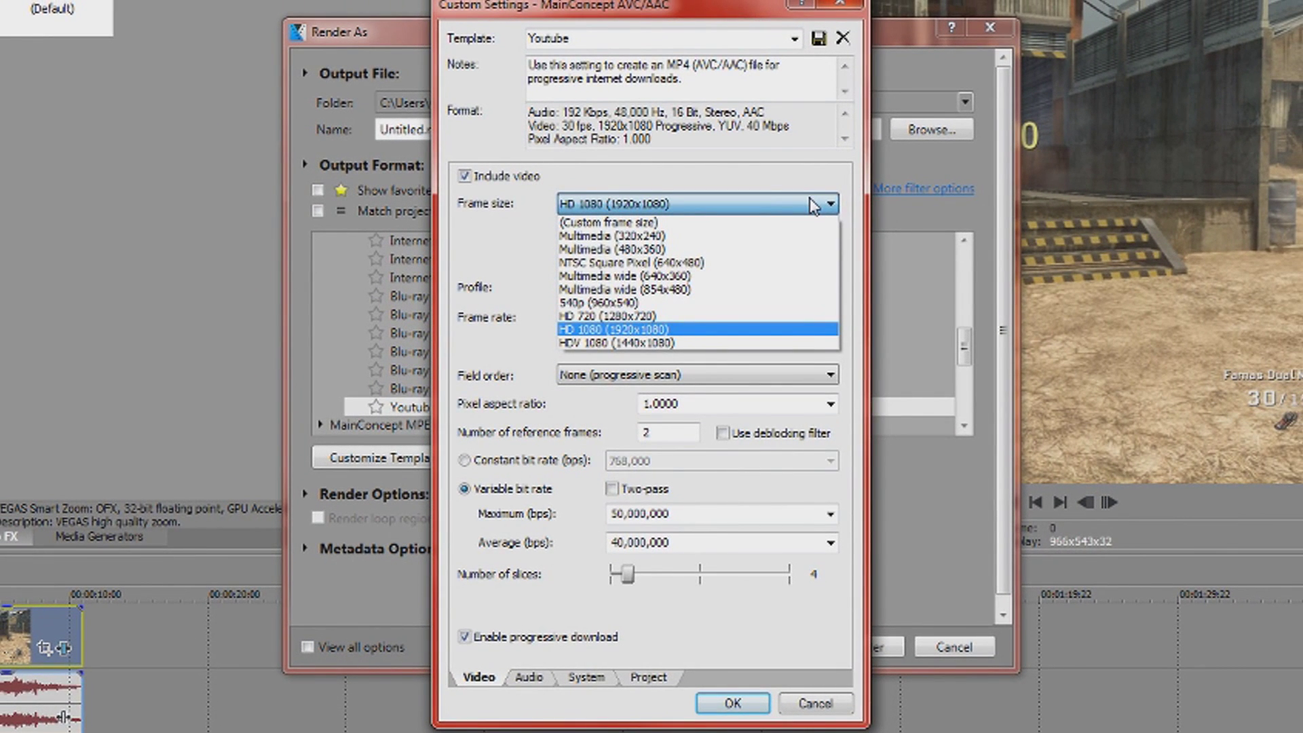
{"action": "left_click", "coordinate": [814, 205]}
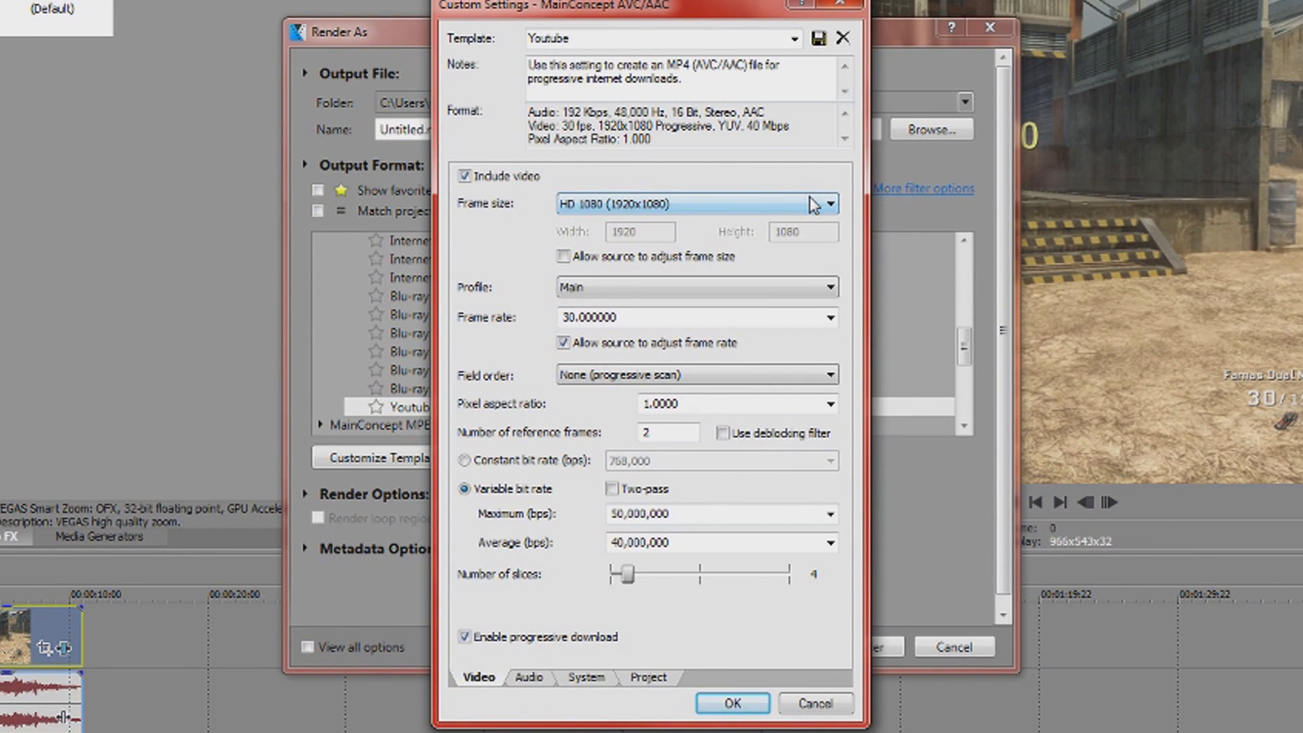
{"action": "left_click", "coordinate": [715, 379]}
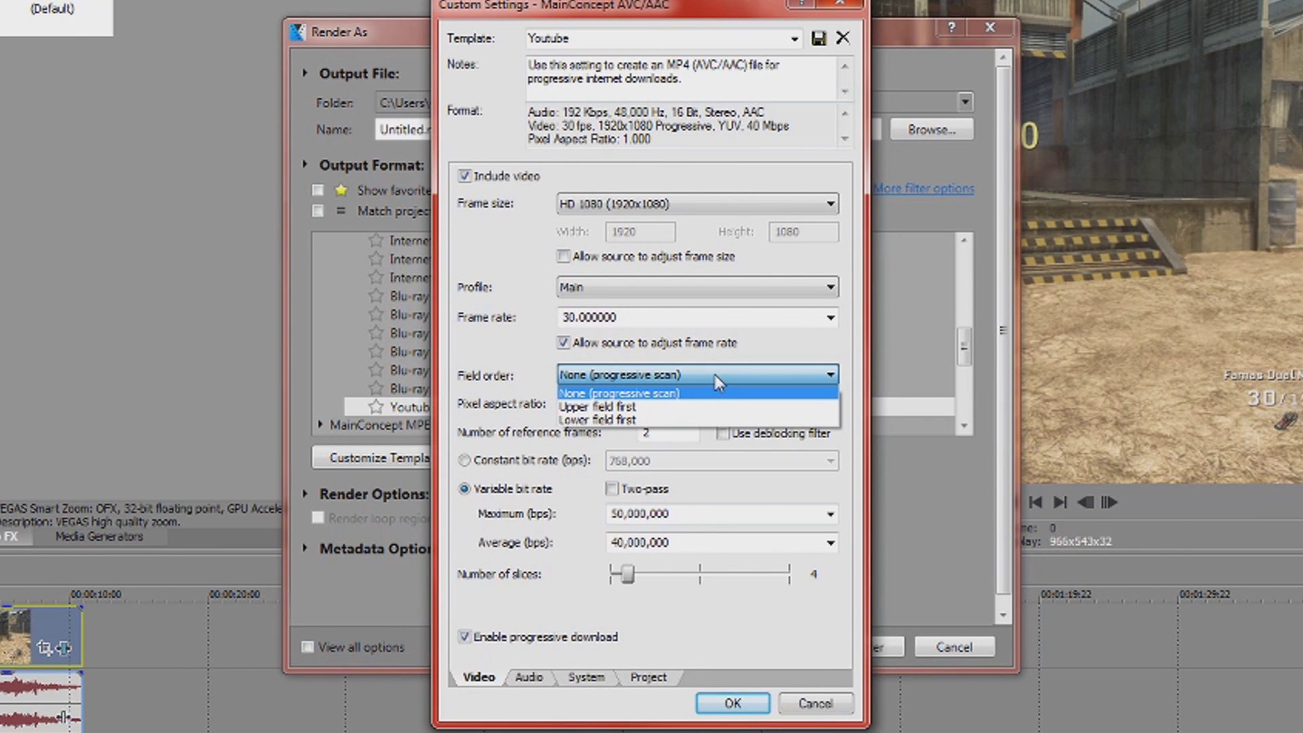
{"action": "left_click", "coordinate": [719, 375]}
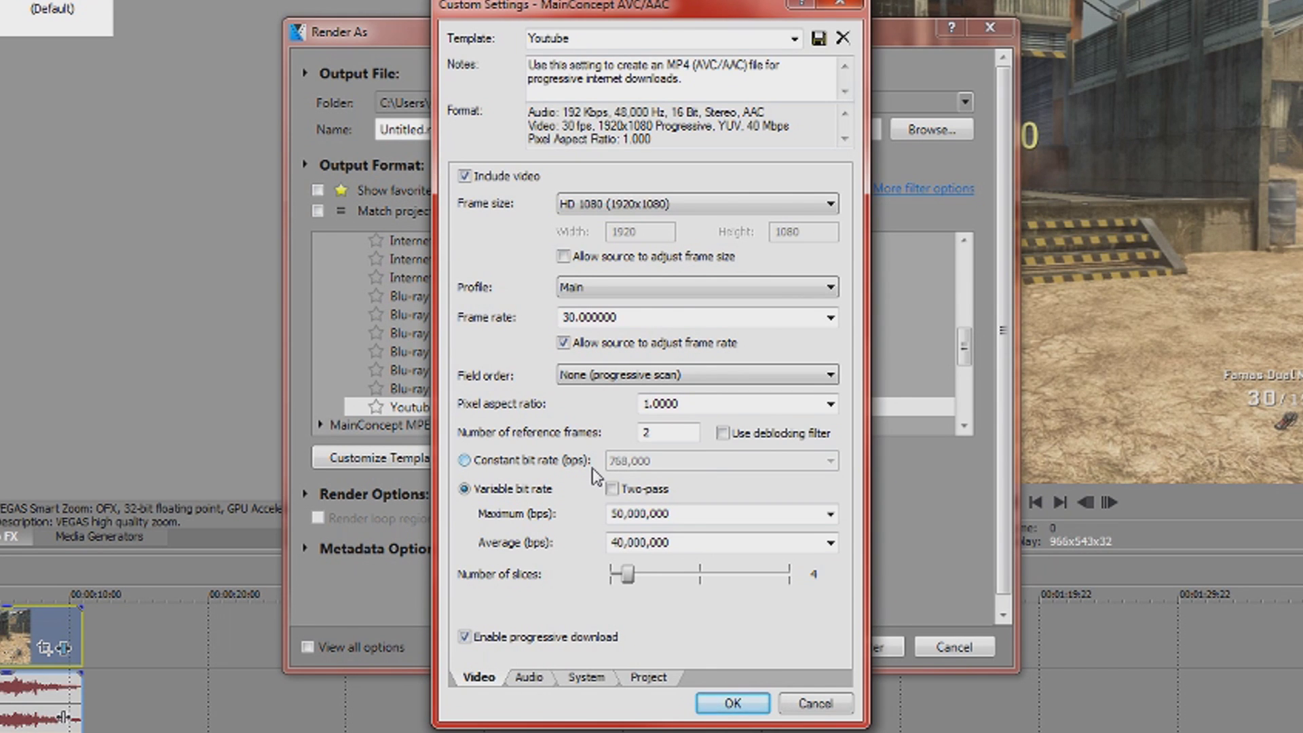
Inspect the constant bit rate choices, then revert the encoding to variable bit rate
{"action": "left_click", "coordinate": [589, 463]}
{"action": "left_click", "coordinate": [652, 461]}
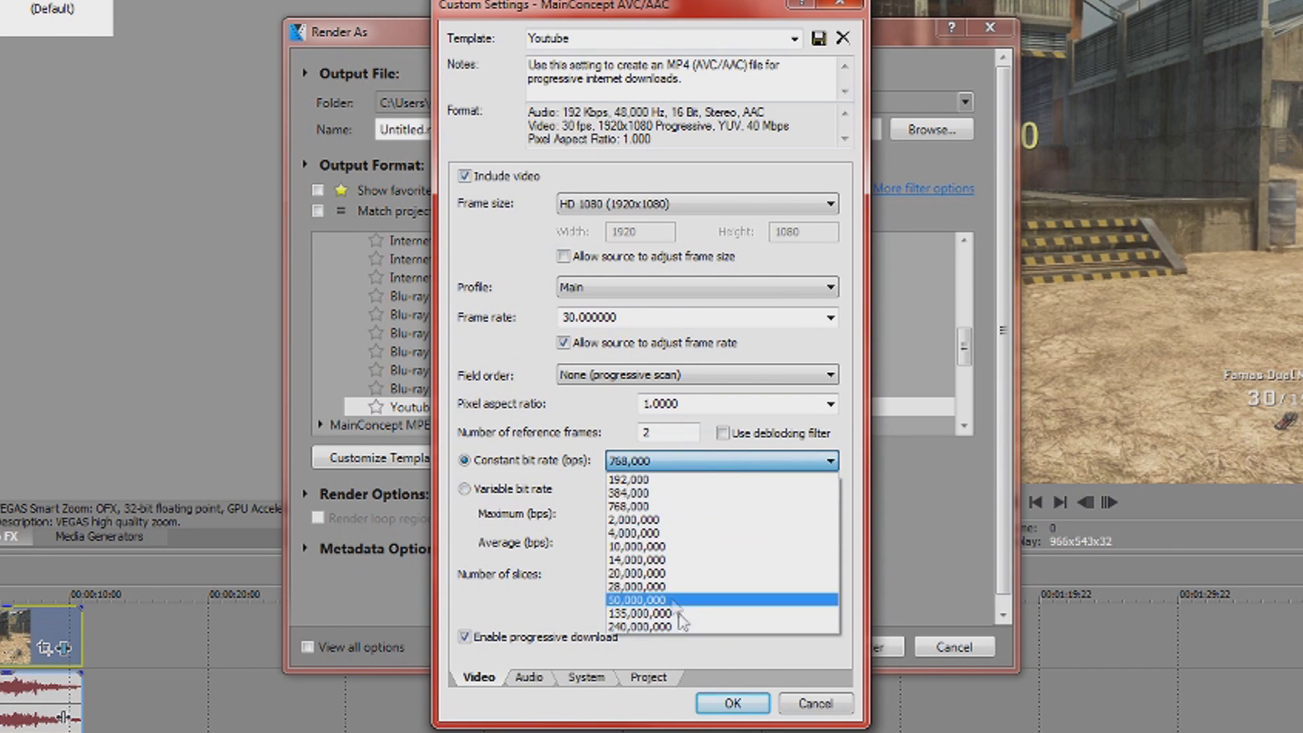
{"action": "left_click", "coordinate": [712, 460]}
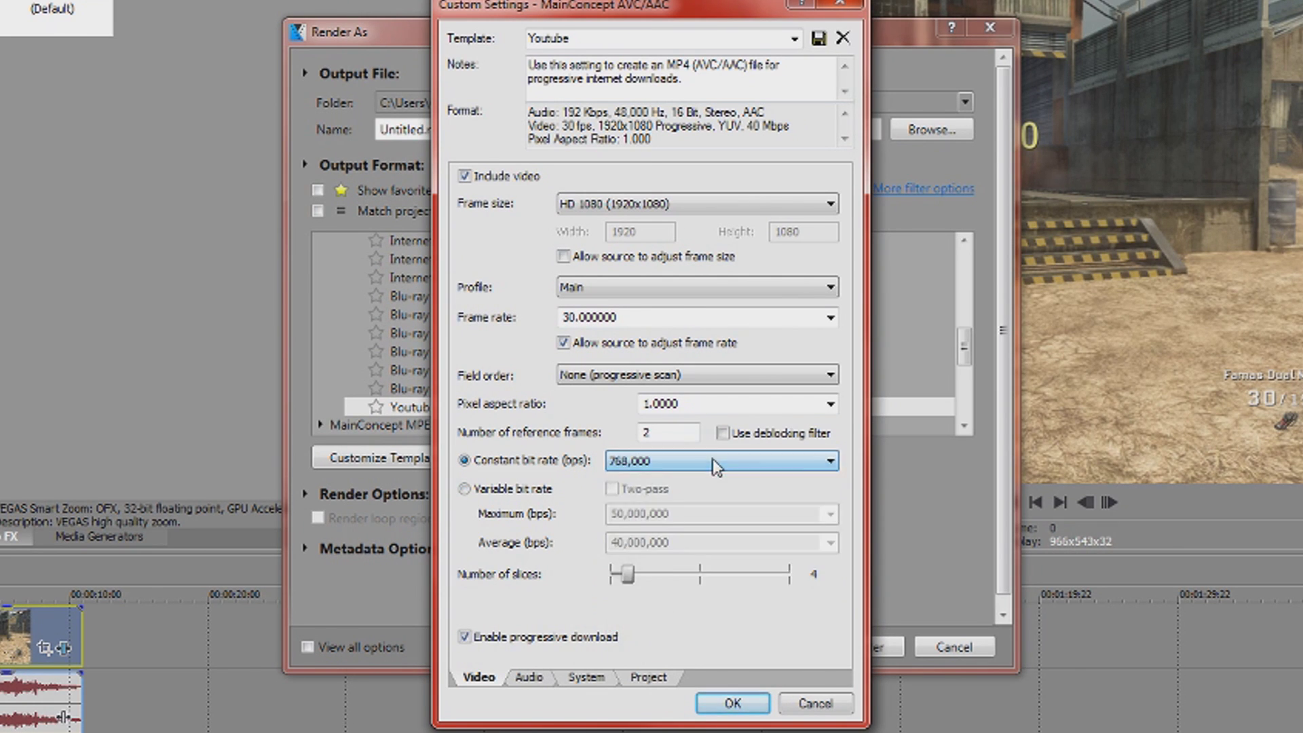
{"action": "left_click", "coordinate": [713, 461]}
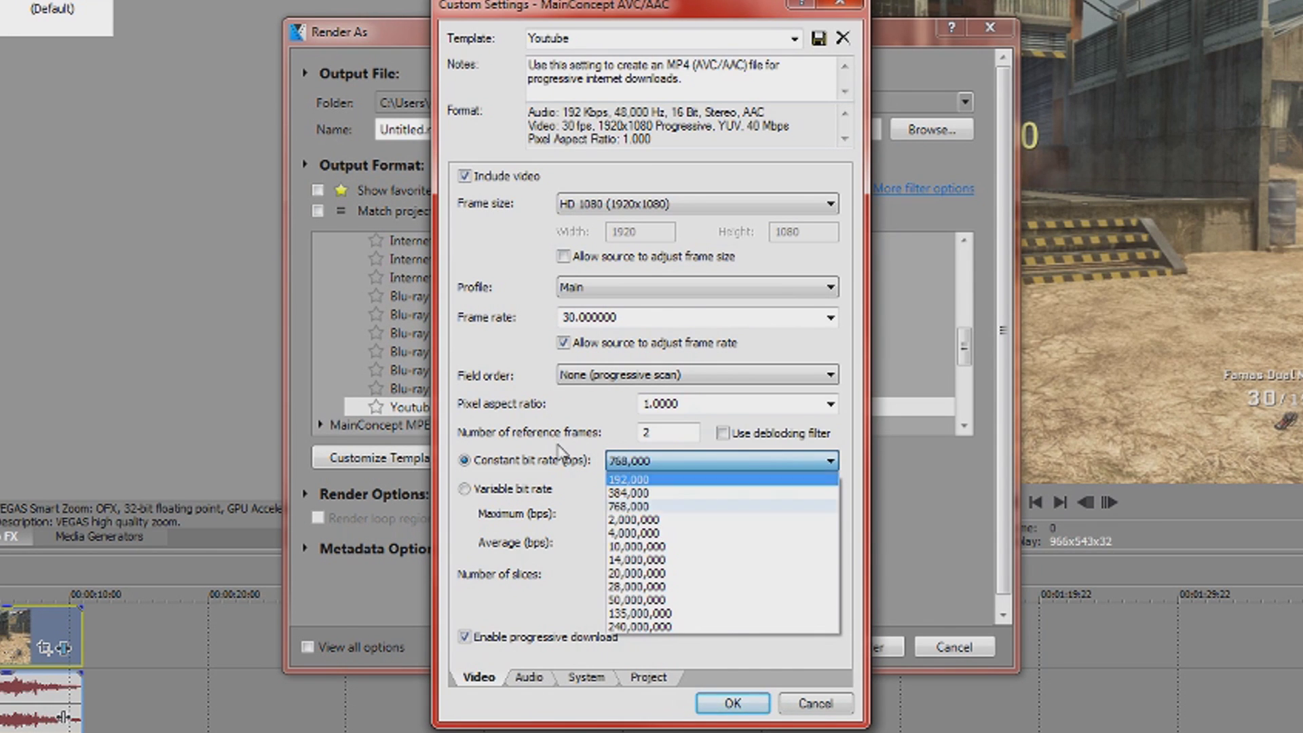
{"action": "left_click", "coordinate": [510, 489]}
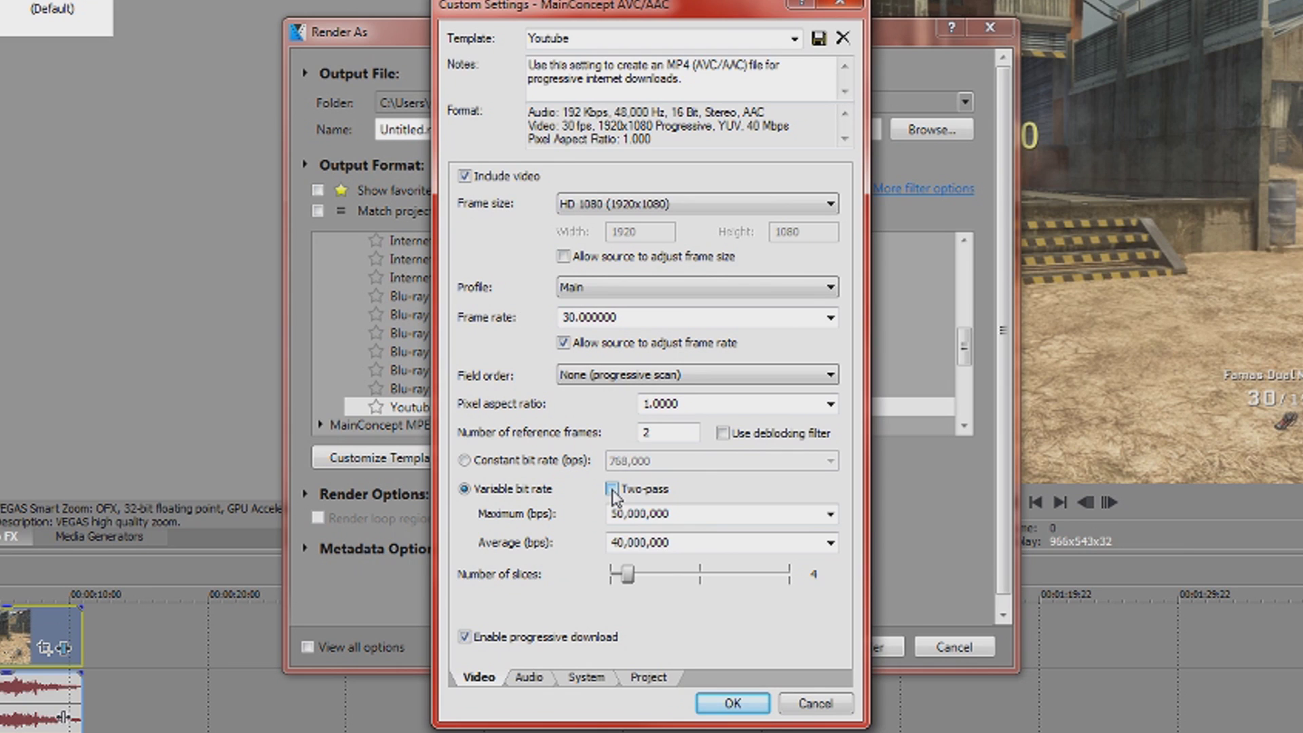
Select the 40,000,000 bps average bit rate, leaving the maximum at 50,000,000 bps
{"action": "key", "text": "Tab"}
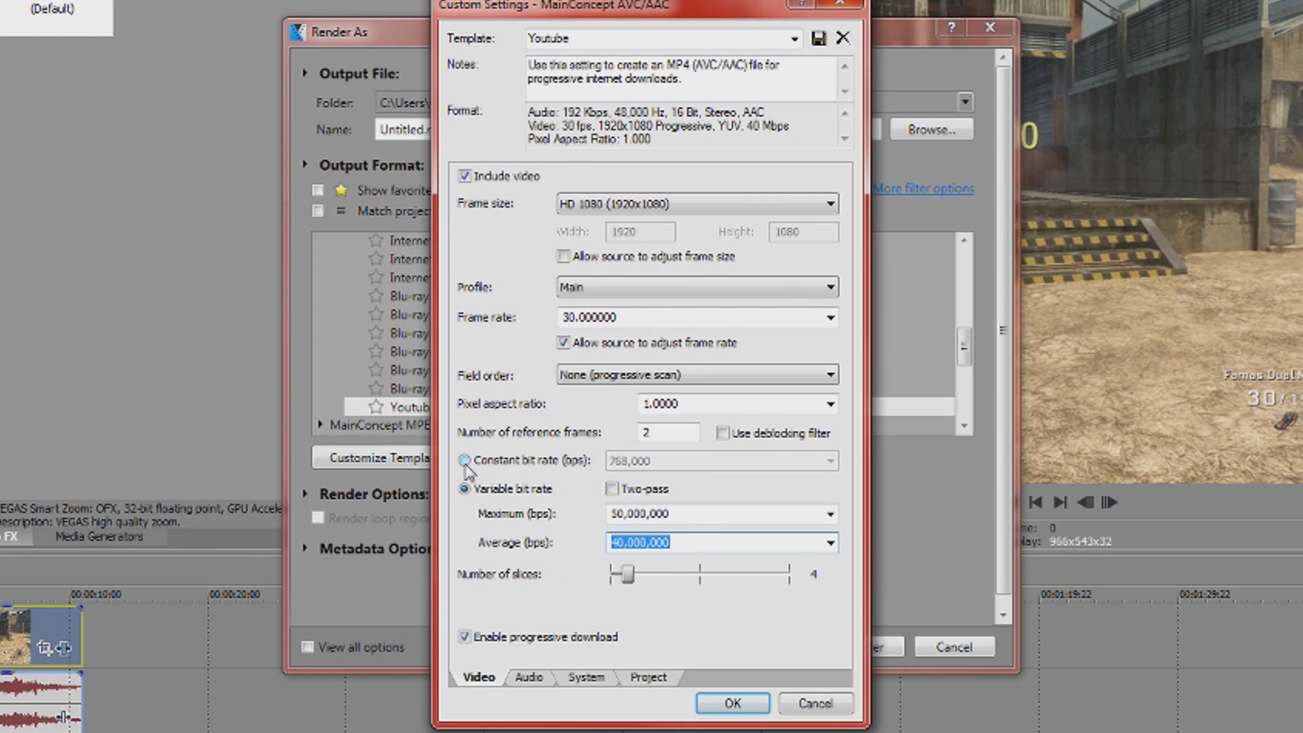